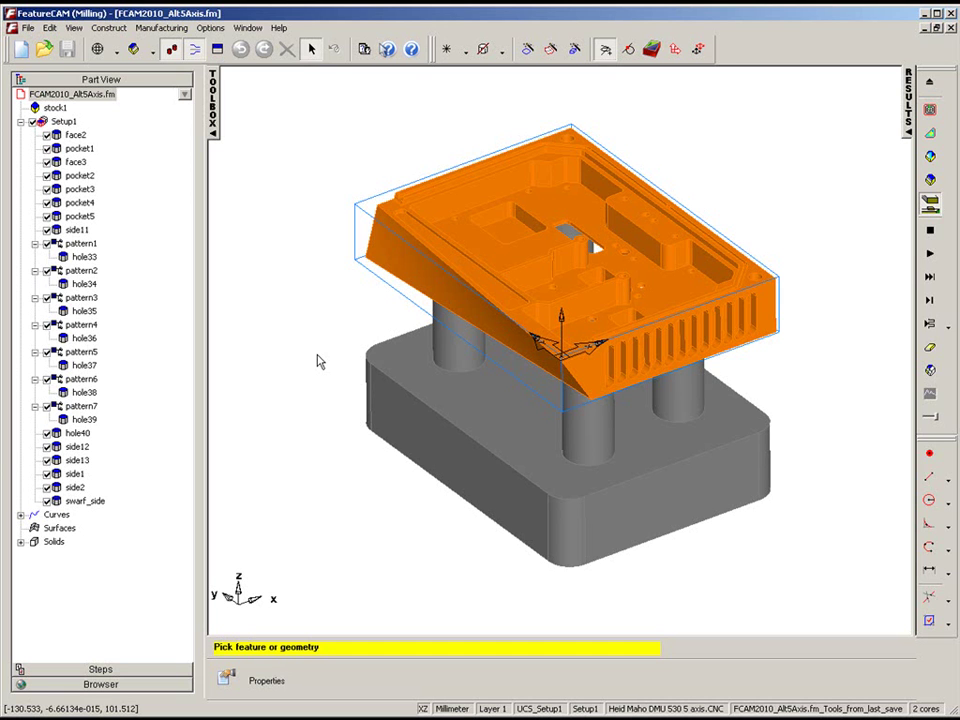
Step: Orbit the part between top-down and side-on views and check the machining operation list
middle_drag(697, 208, 516, 240)
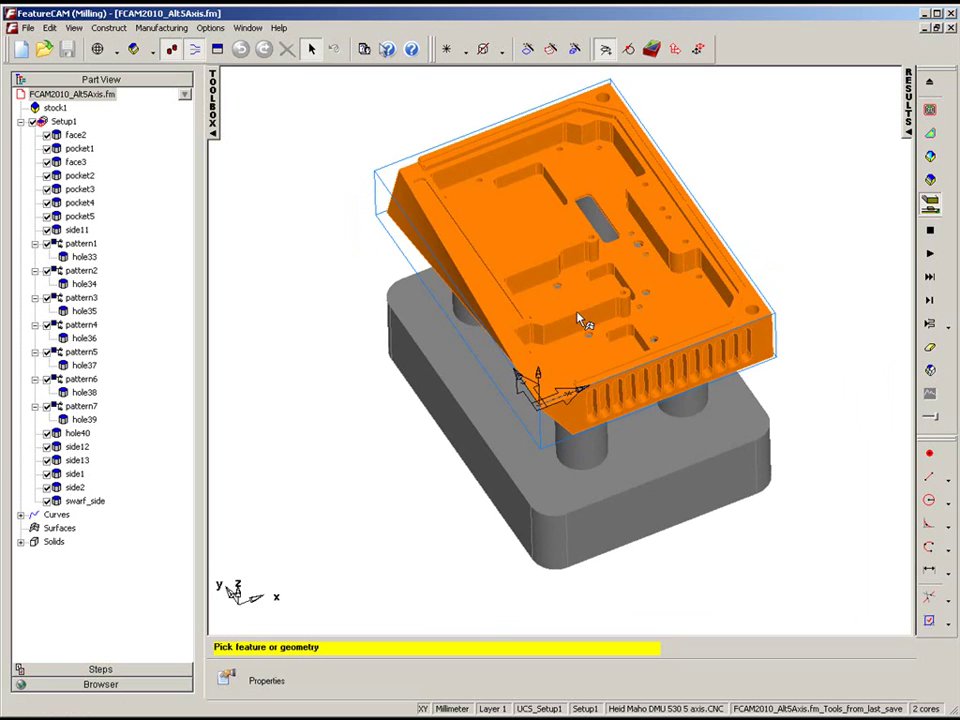
middle_drag(561, 369, 558, 285)
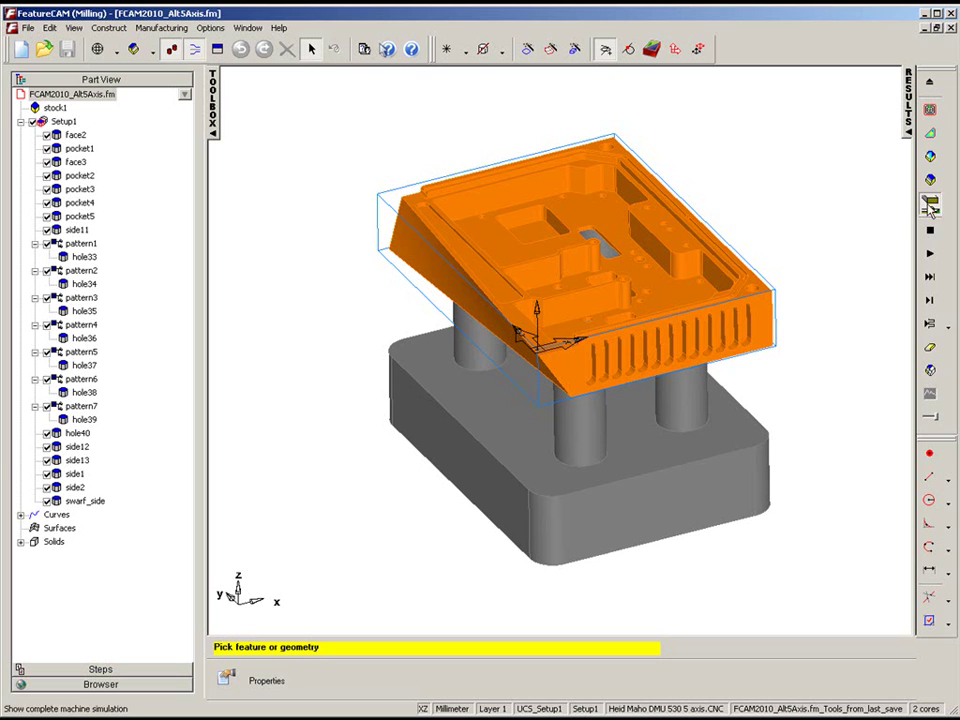
click(910, 130)
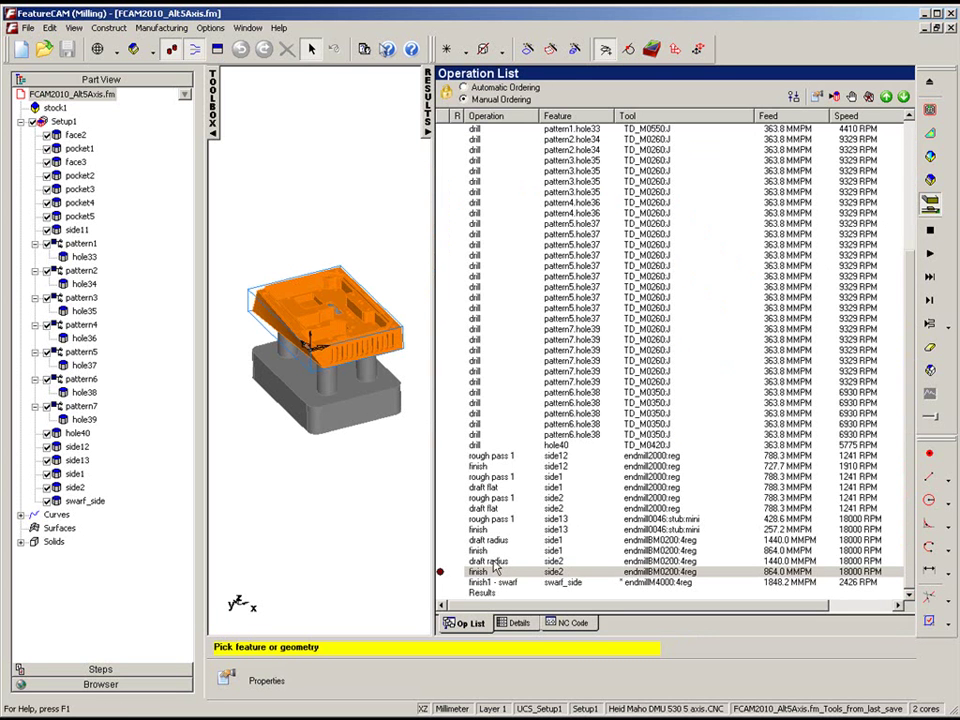
click(427, 120)
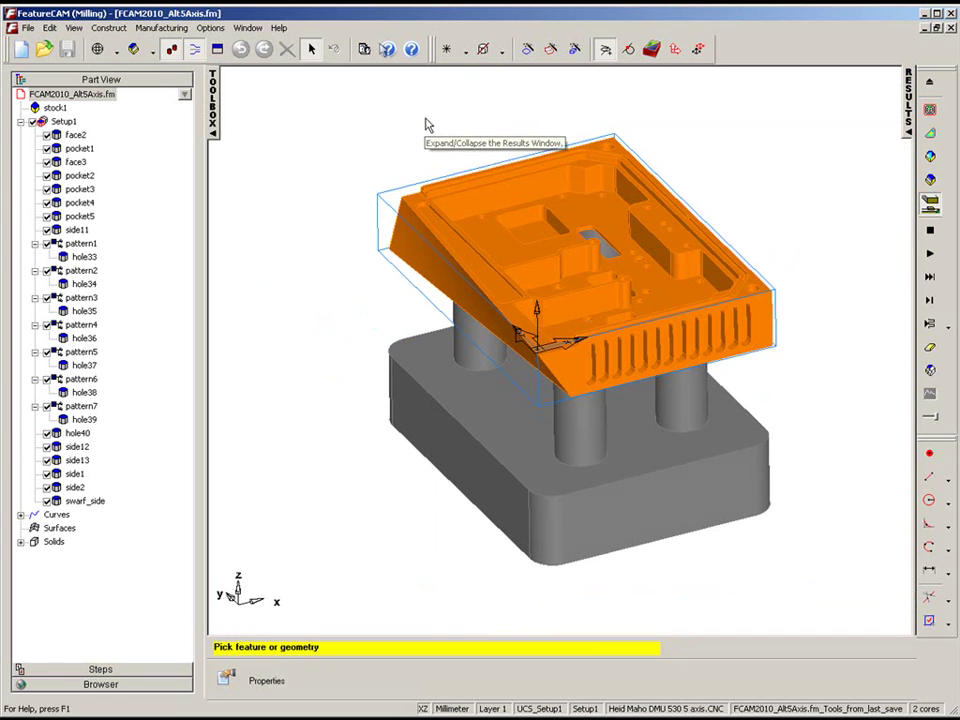
Step: Play the complete machine simulation and jump ahead to the swarf_side operation
click(930, 299)
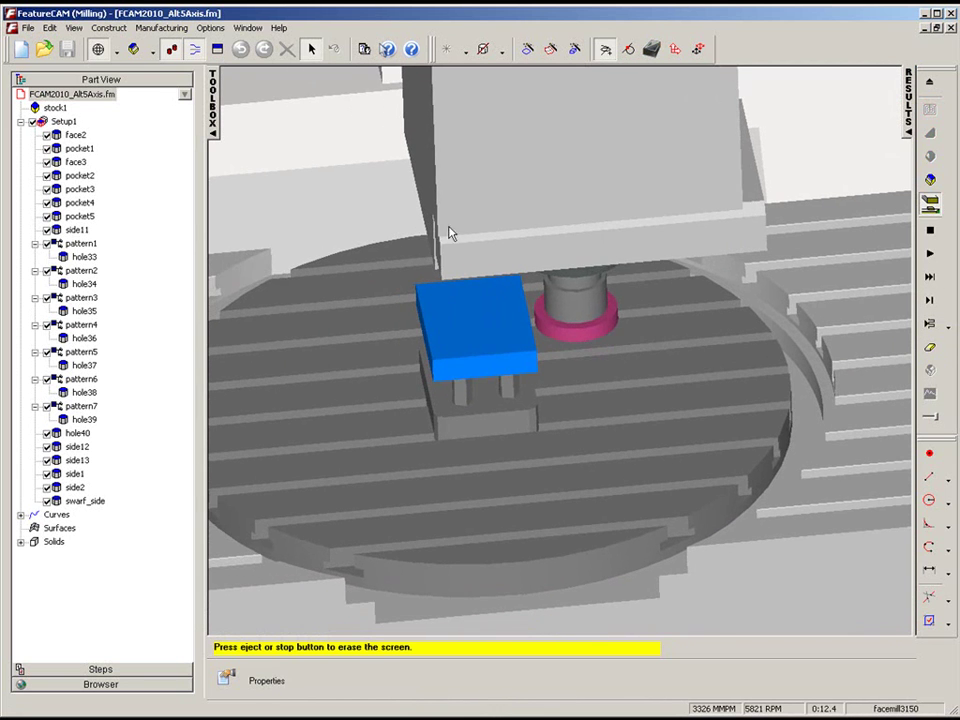
click(929, 253)
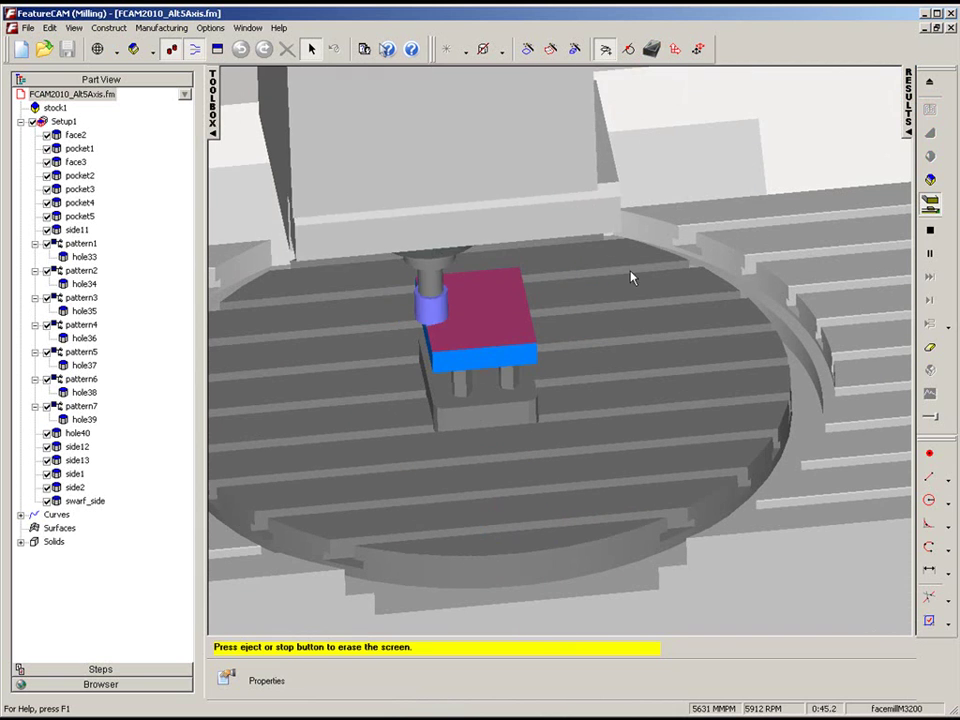
scroll(456, 317, up, 5)
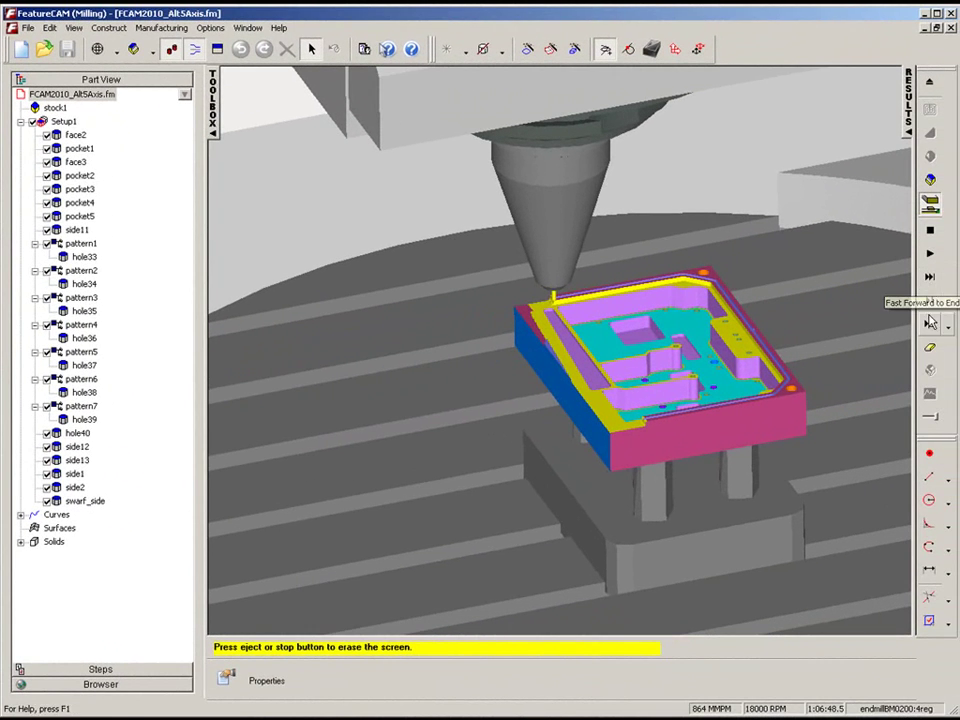
click(928, 325)
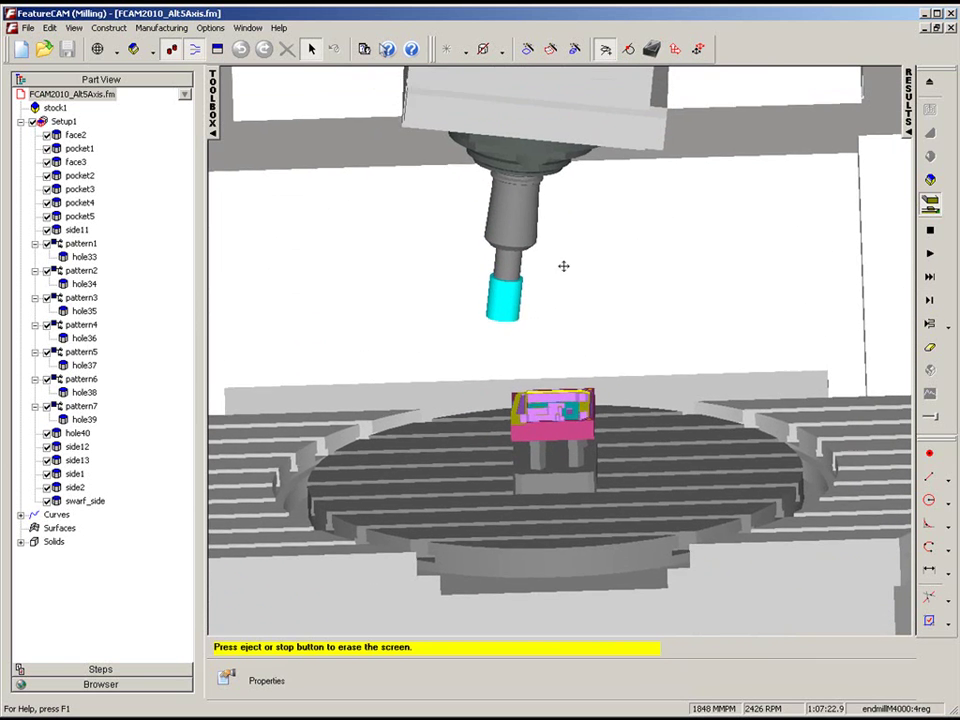
Step: Single-step the swarf_side toolpath until a gouge warning reports 'stop' hitting 'baxis_head'
click(929, 303)
click(929, 303)
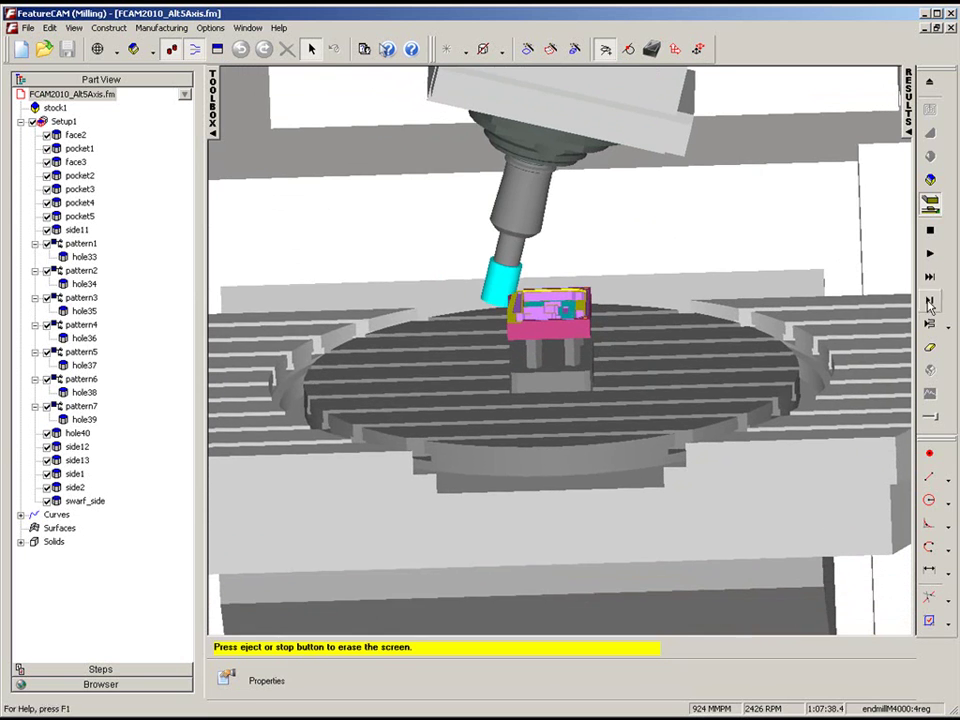
click(929, 306)
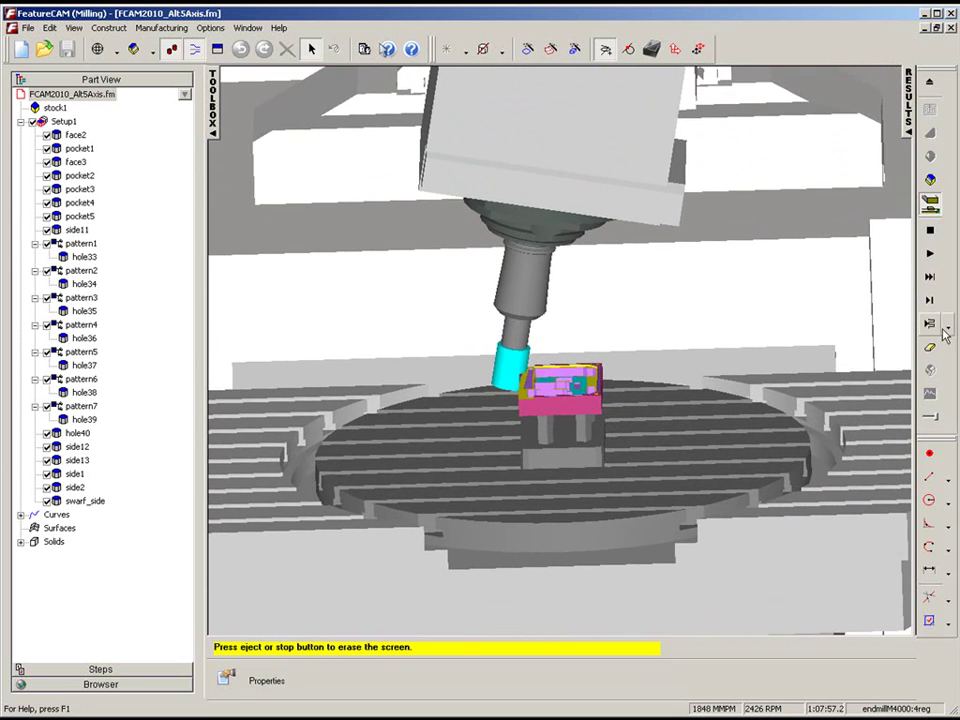
click(930, 303)
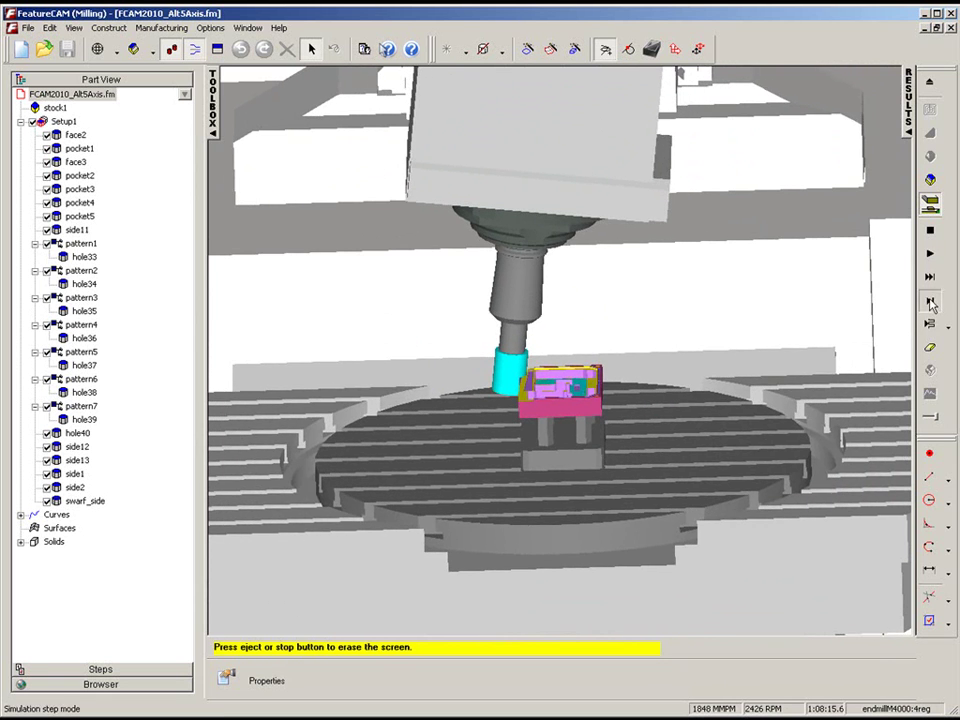
scroll(718, 364, up, 3)
scroll(716, 364, up, 1)
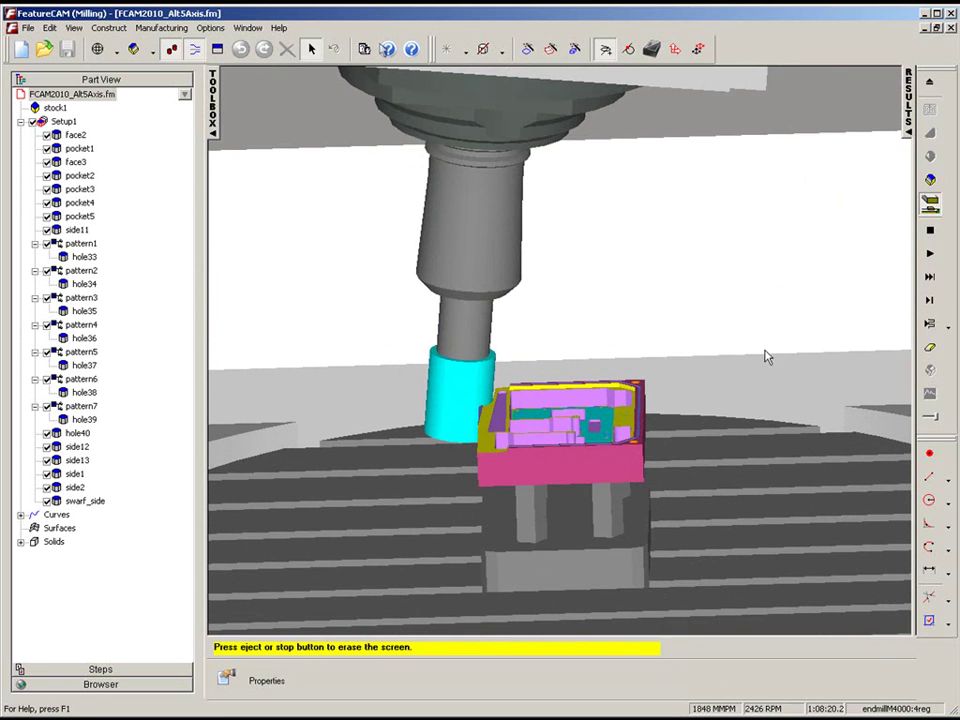
click(930, 303)
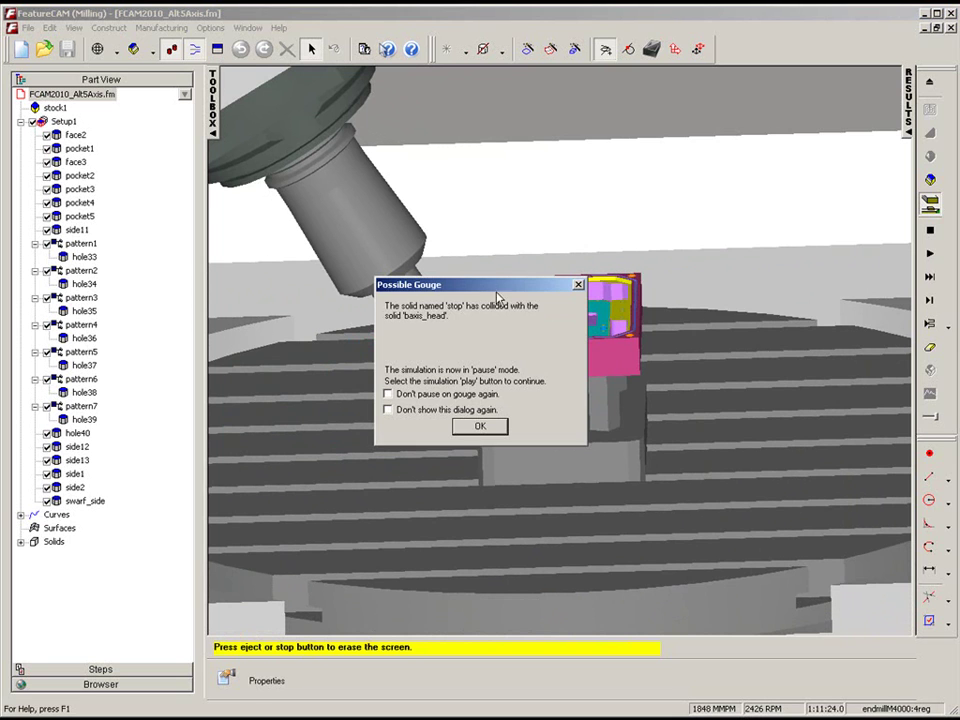
Step: Move aside and dismiss the Possible Gouge warning, then orbit to inspect the collision
drag(496, 291, 757, 221)
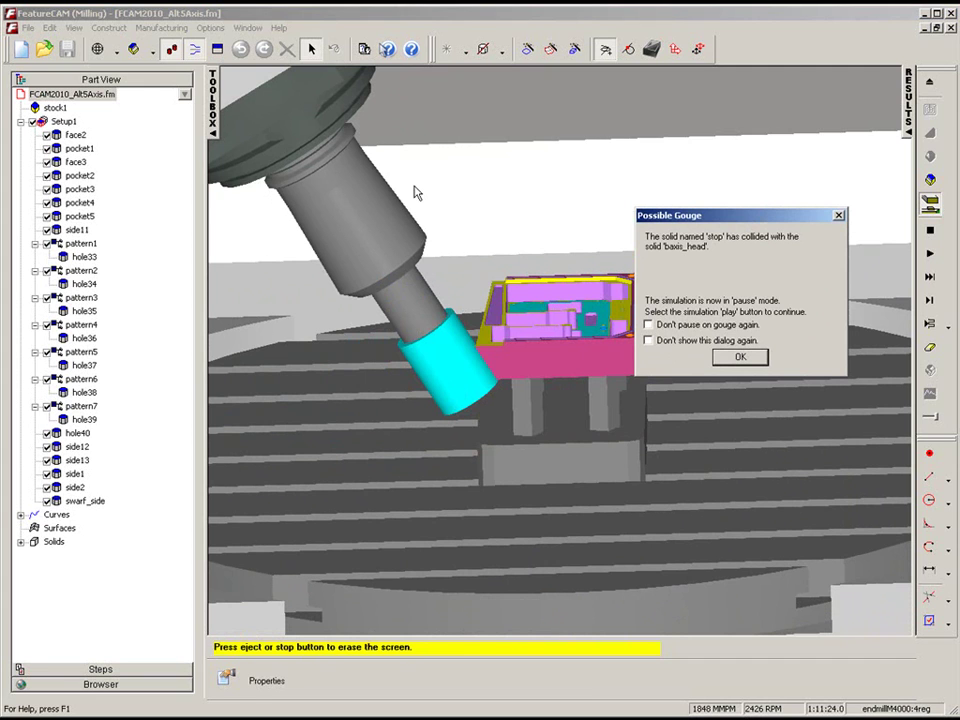
click(745, 358)
middle_drag(557, 350, 552, 386)
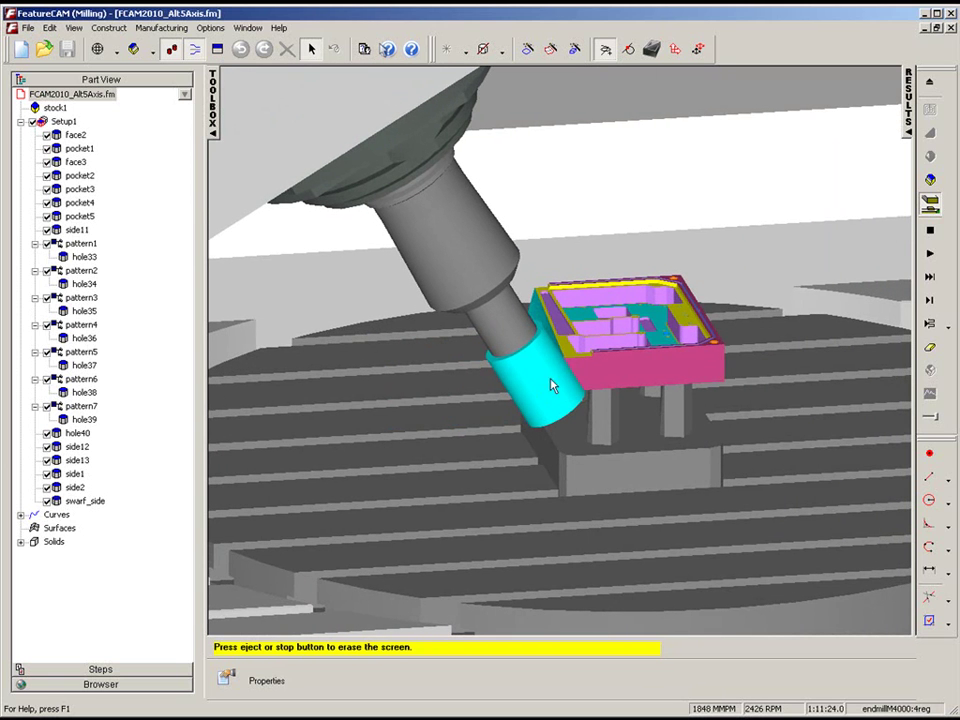
click(930, 231)
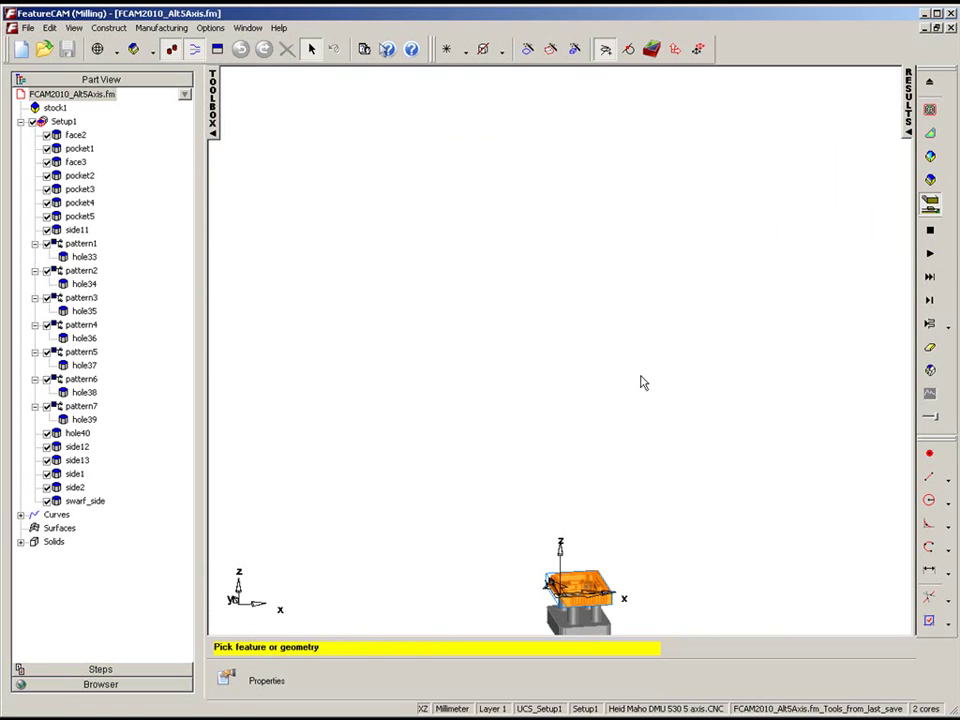
right_click(562, 266)
click(600, 415)
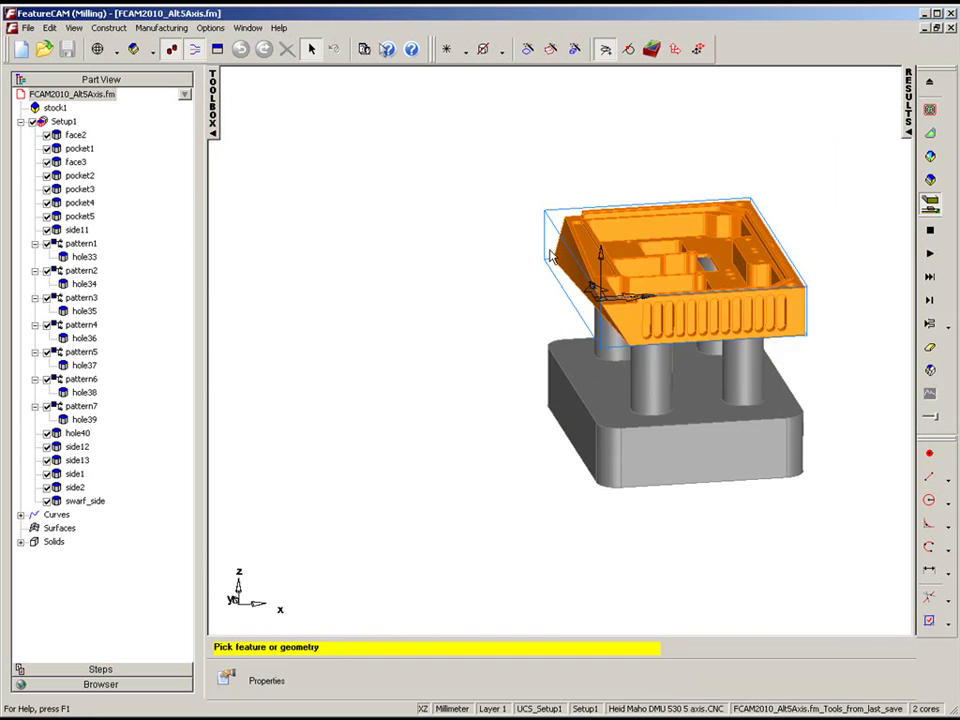
right_click(64, 123)
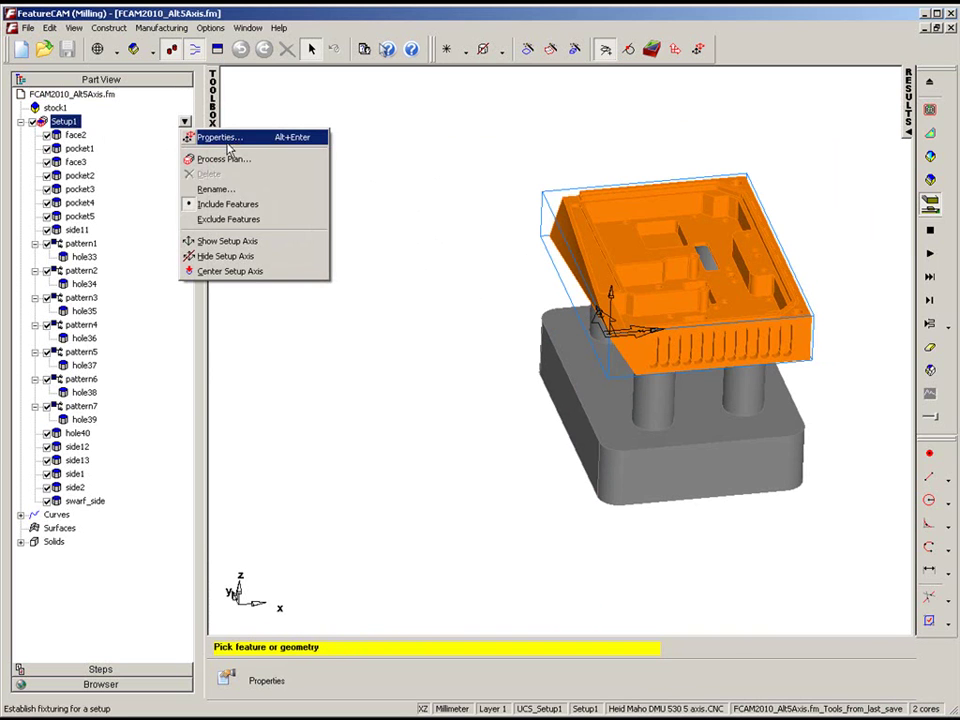
click(240, 140)
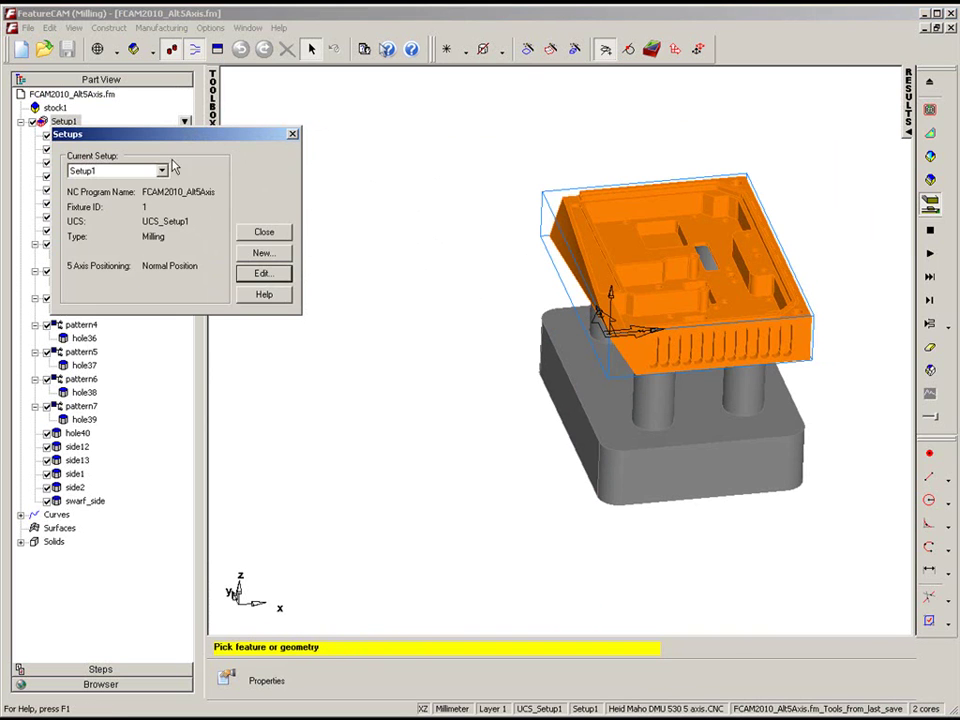
click(261, 274)
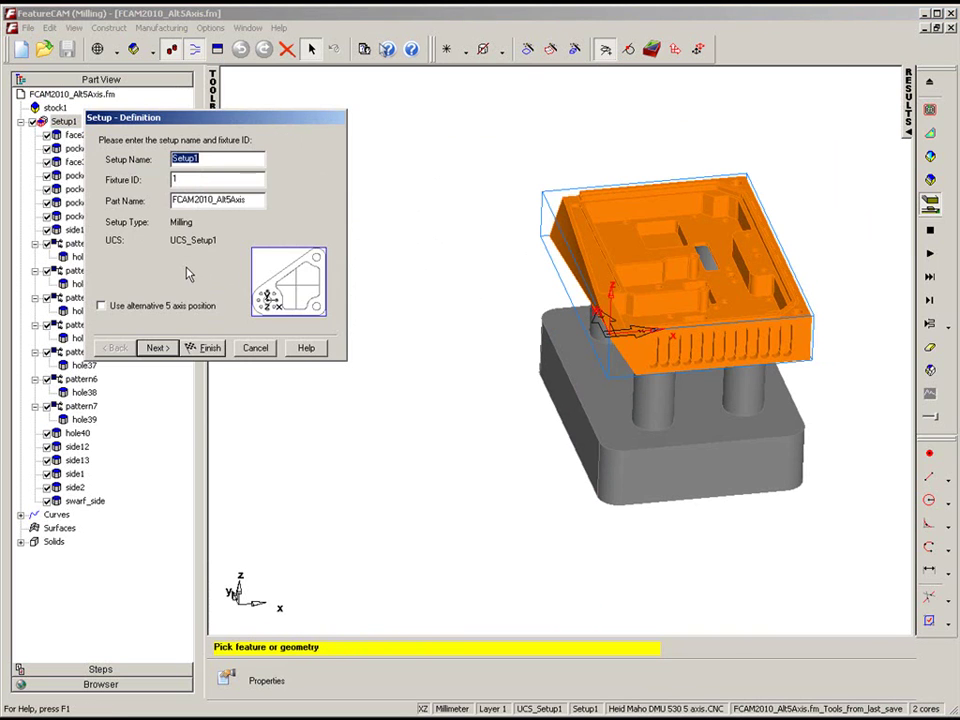
click(255, 348)
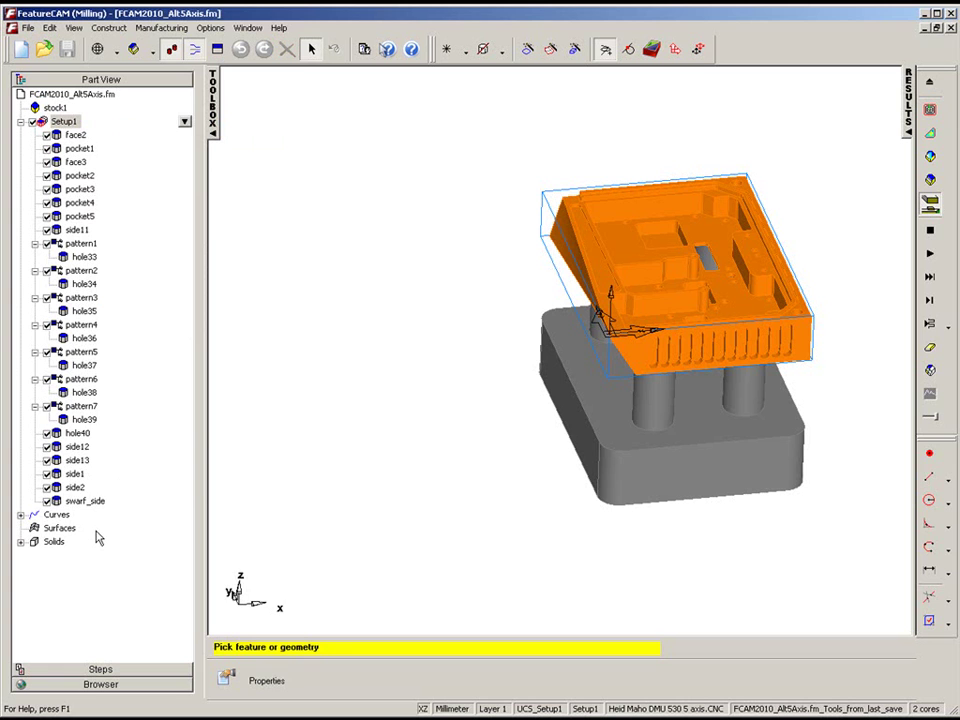
Step: Enable 'Use alt 5-axis pos' on finish1's Milling tab in swarf_side properties and apply
click(80, 501)
click(184, 500)
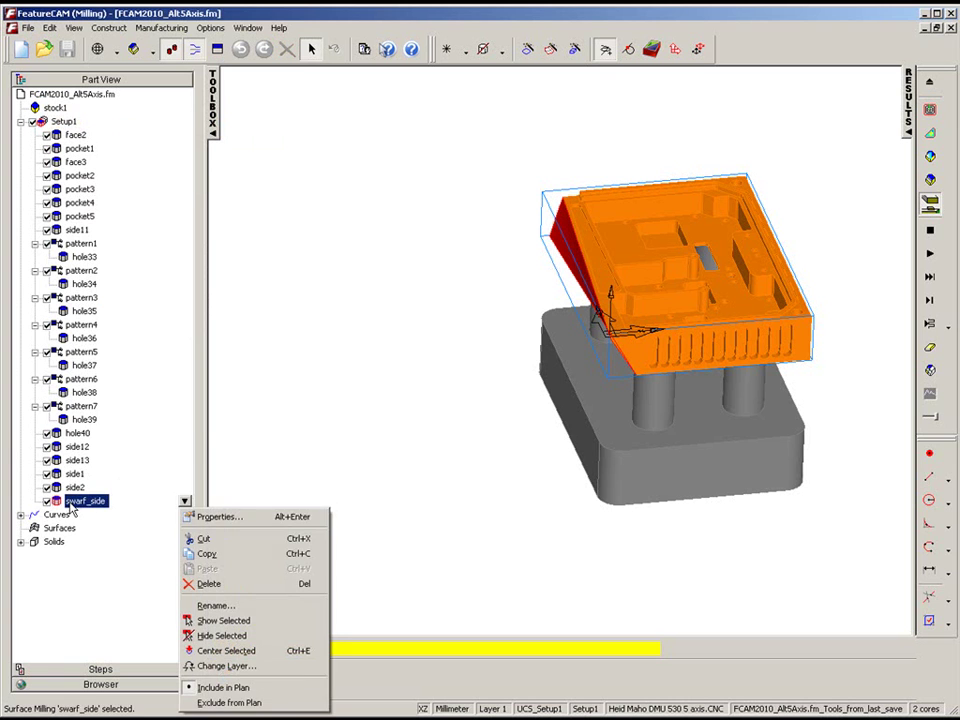
click(203, 514)
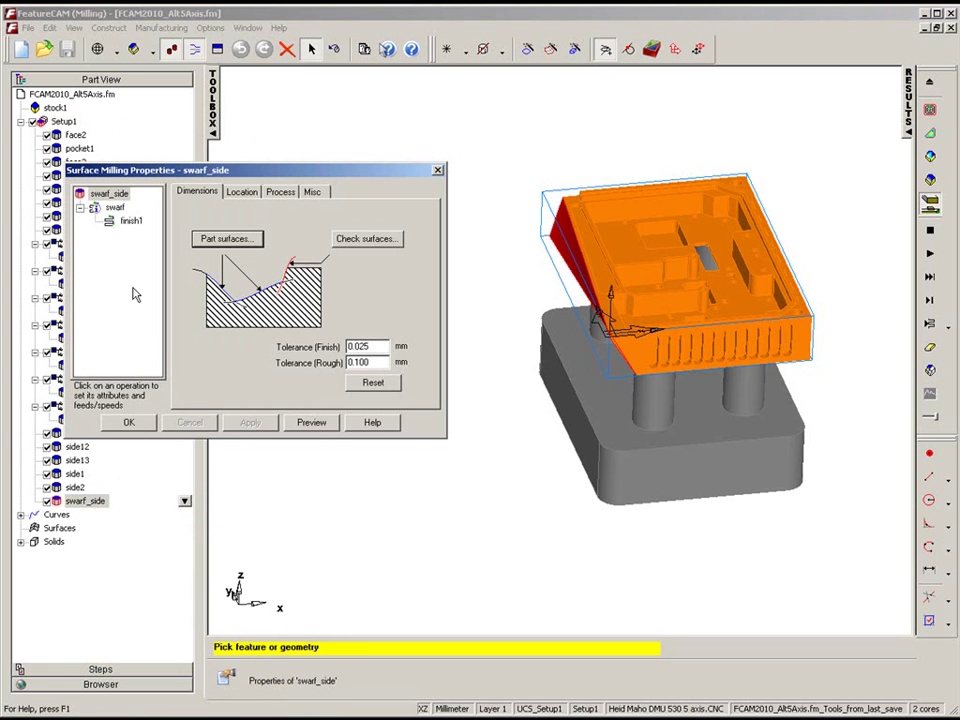
click(132, 222)
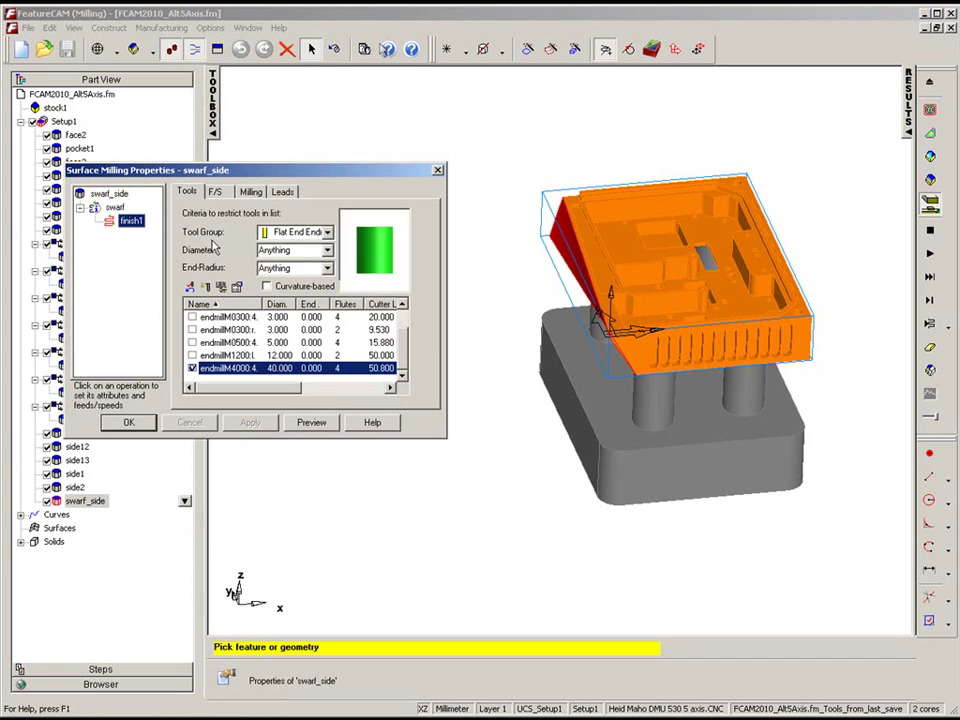
click(252, 192)
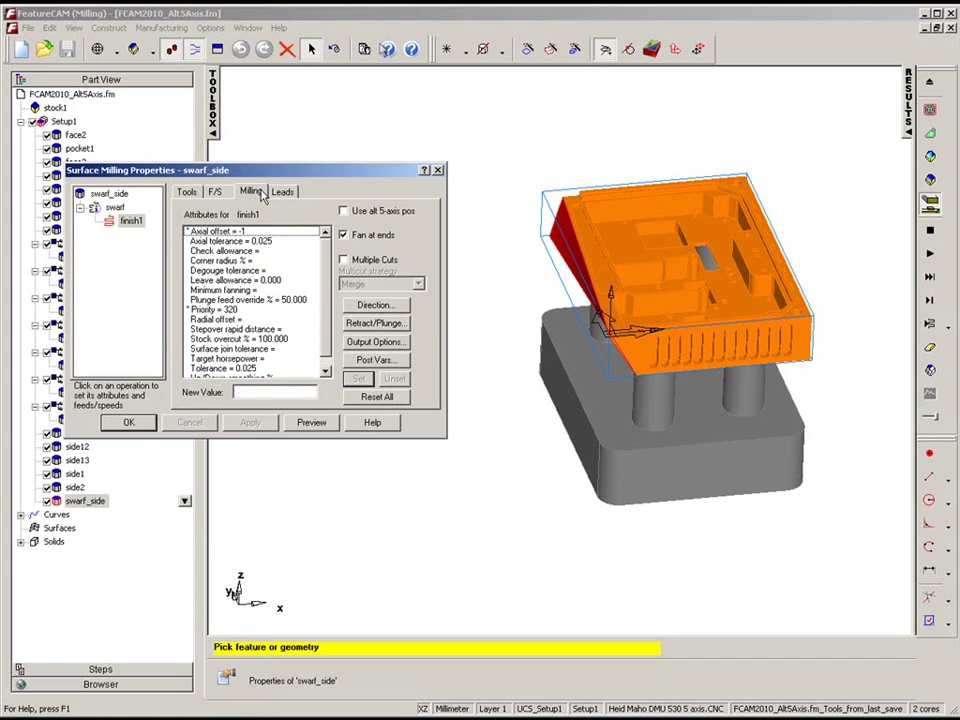
click(344, 212)
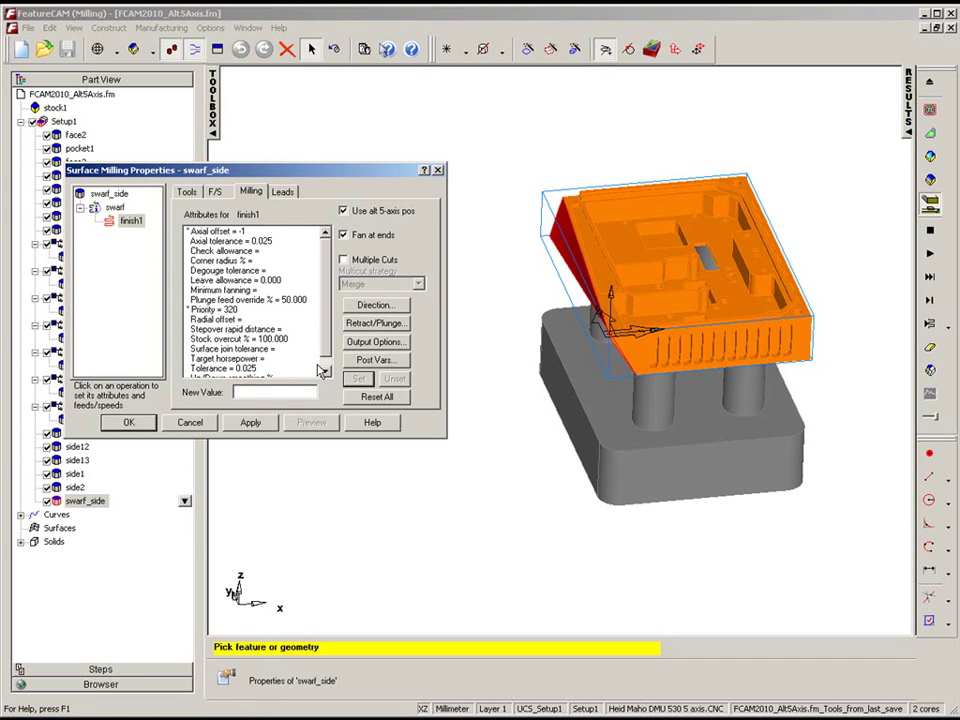
click(250, 424)
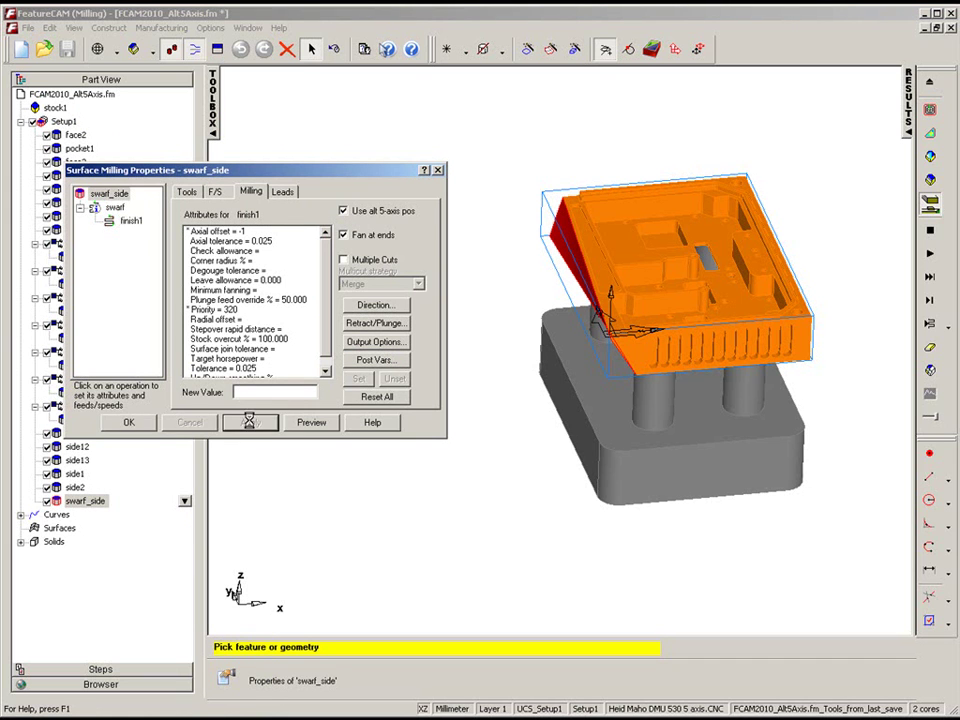
Step: Confirm the swarf_side properties, zoom out, and rerun the complete machine simulation
click(129, 422)
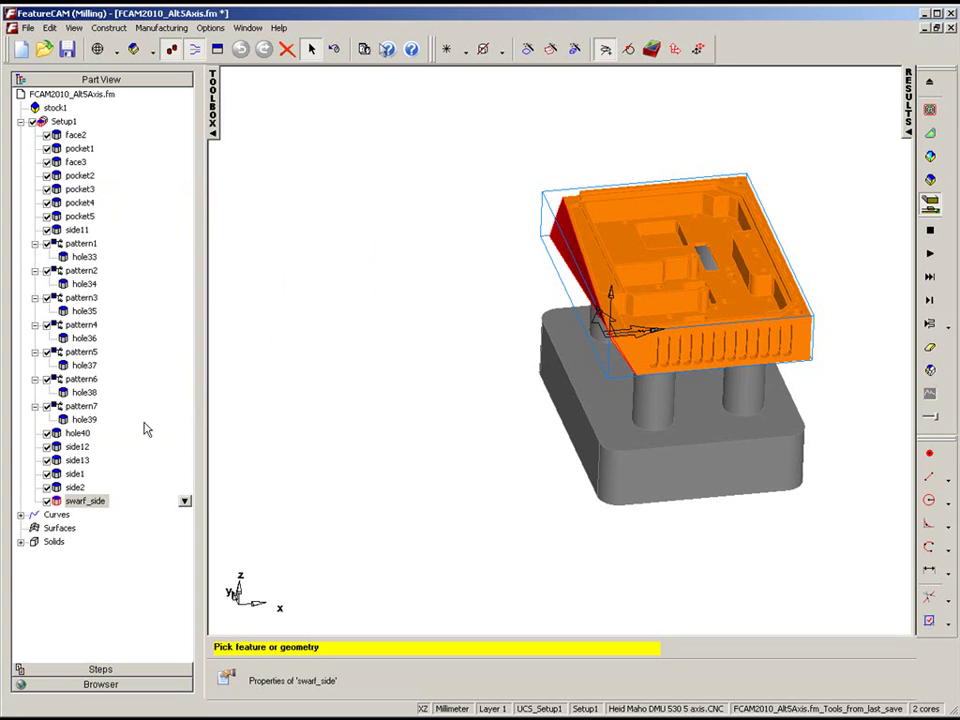
scroll(436, 365, down, 3)
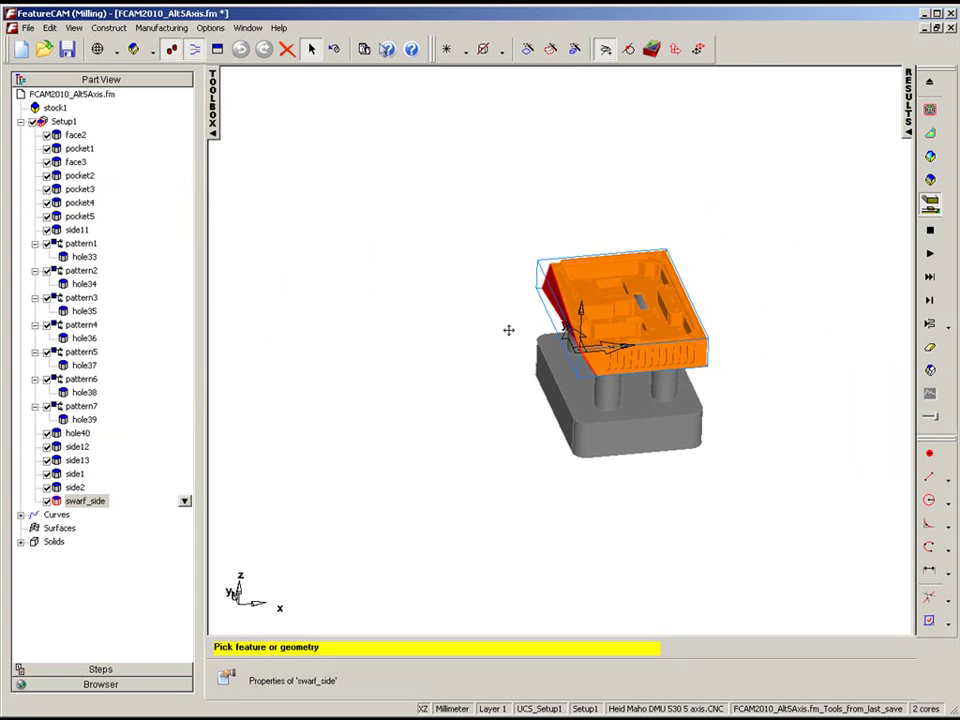
click(929, 300)
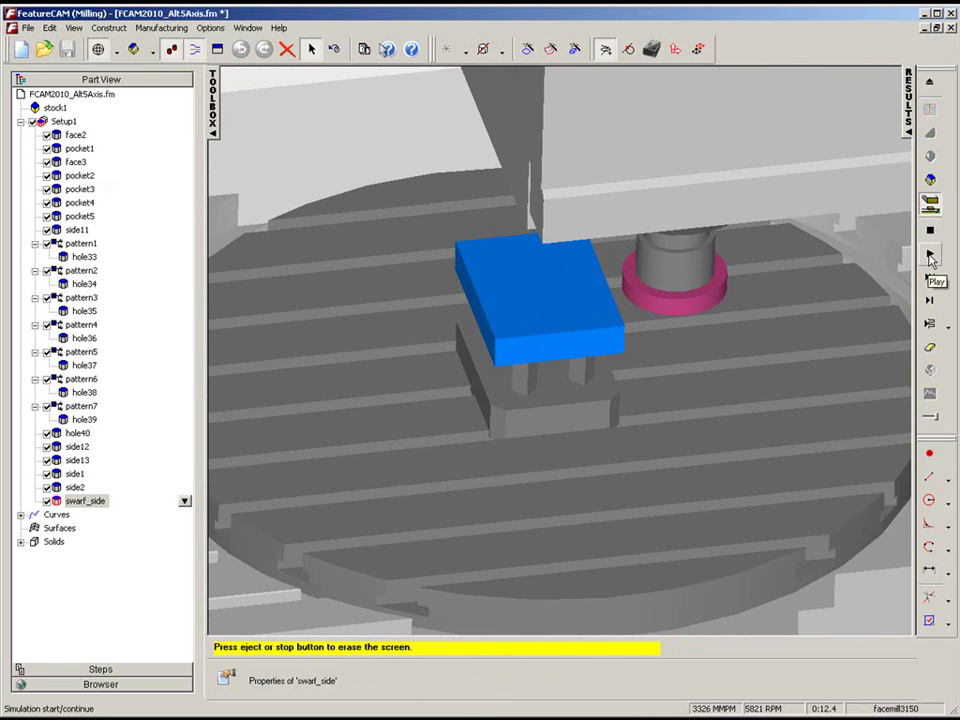
click(930, 258)
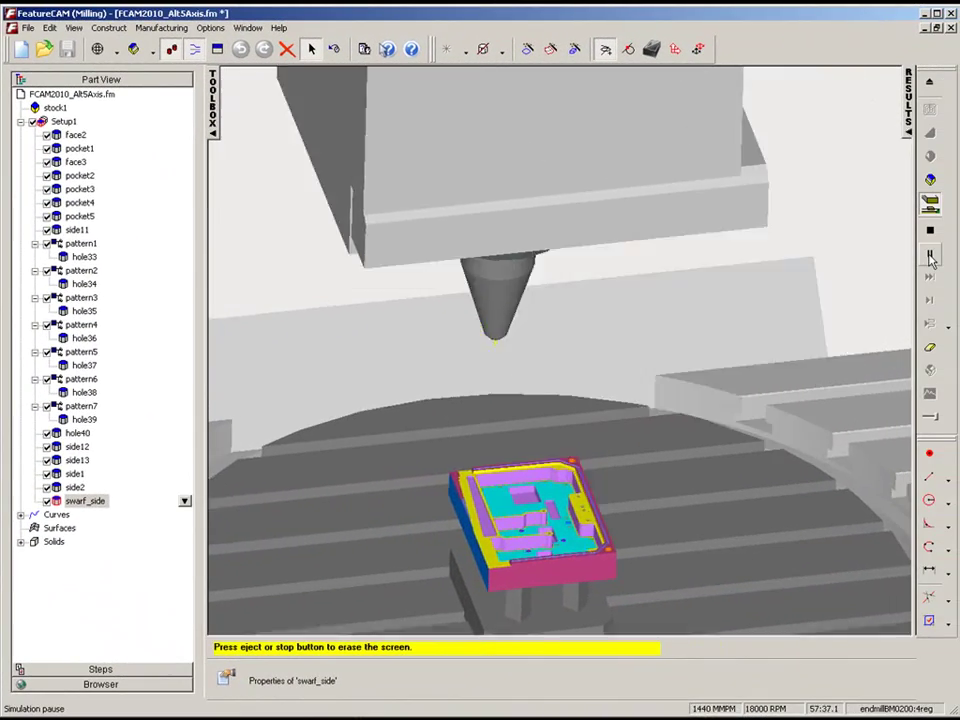
Step: Pause, skip to the swarf_side operation, single-step, then resume play through the swarf pass
click(930, 257)
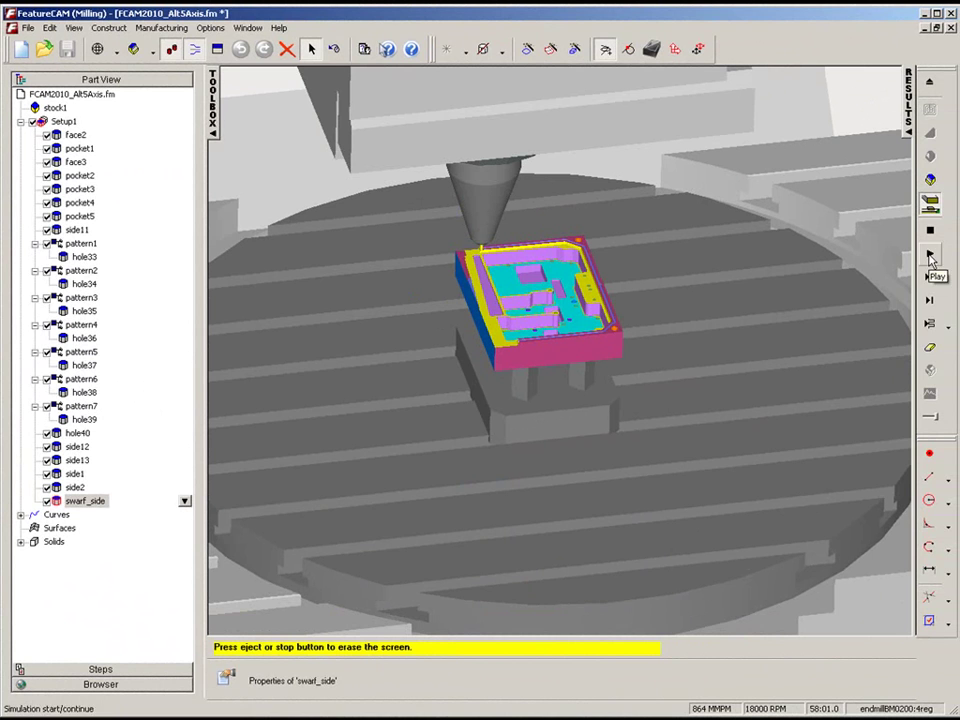
click(930, 326)
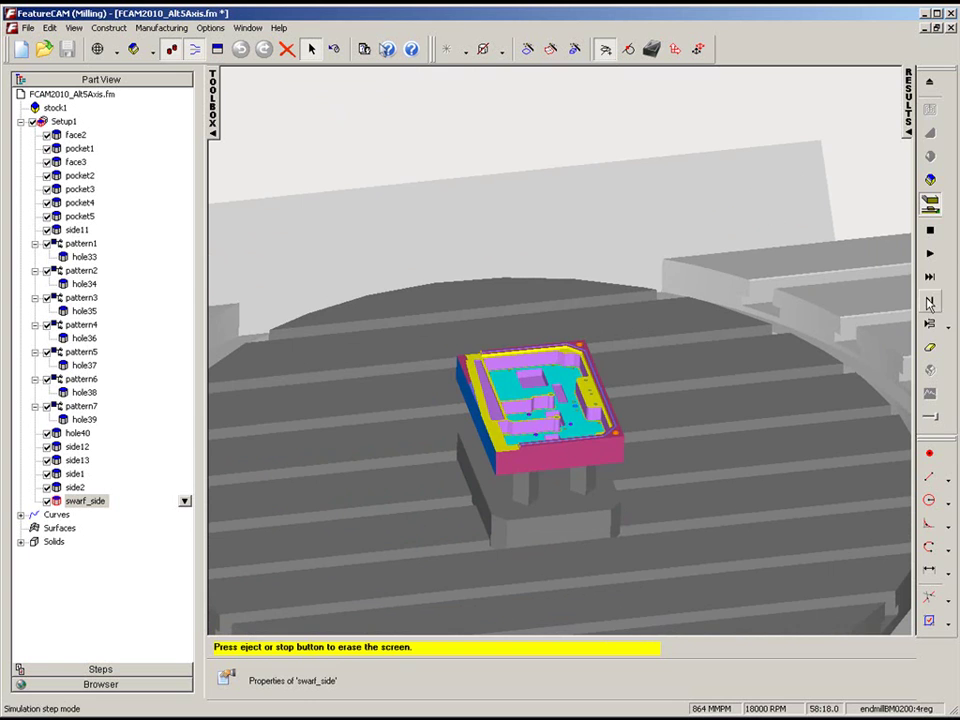
click(930, 304)
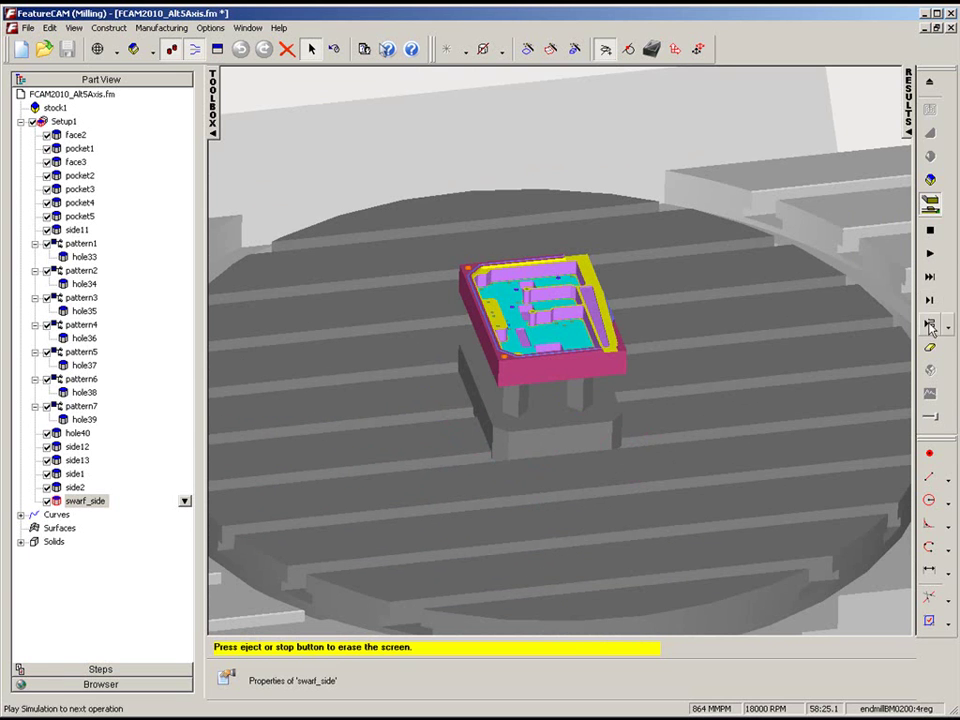
click(930, 255)
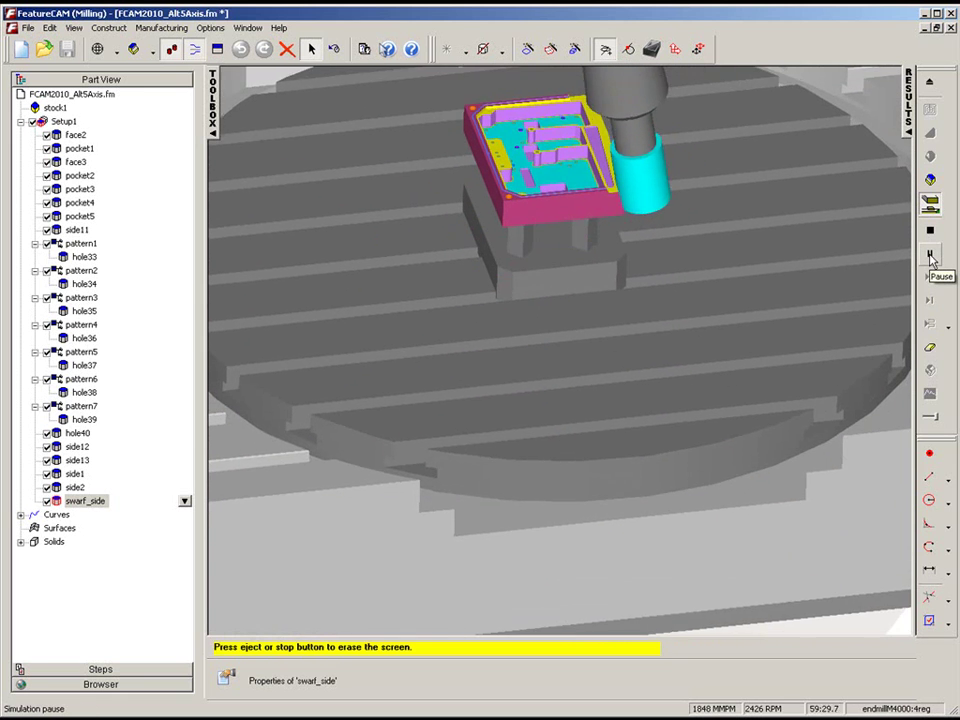